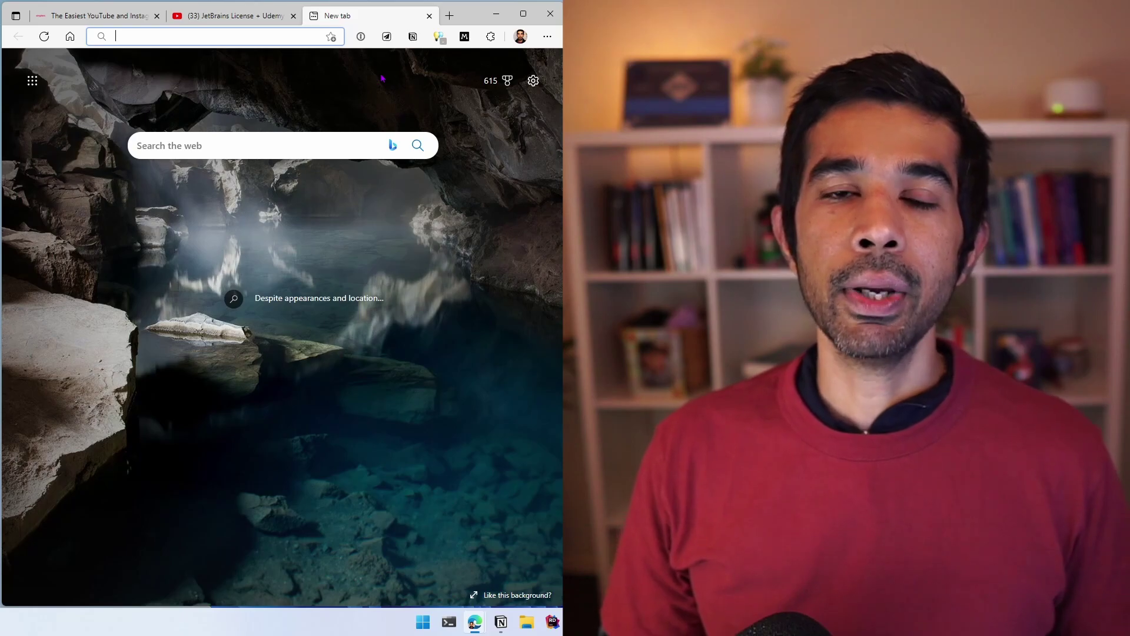
text(jetbra)
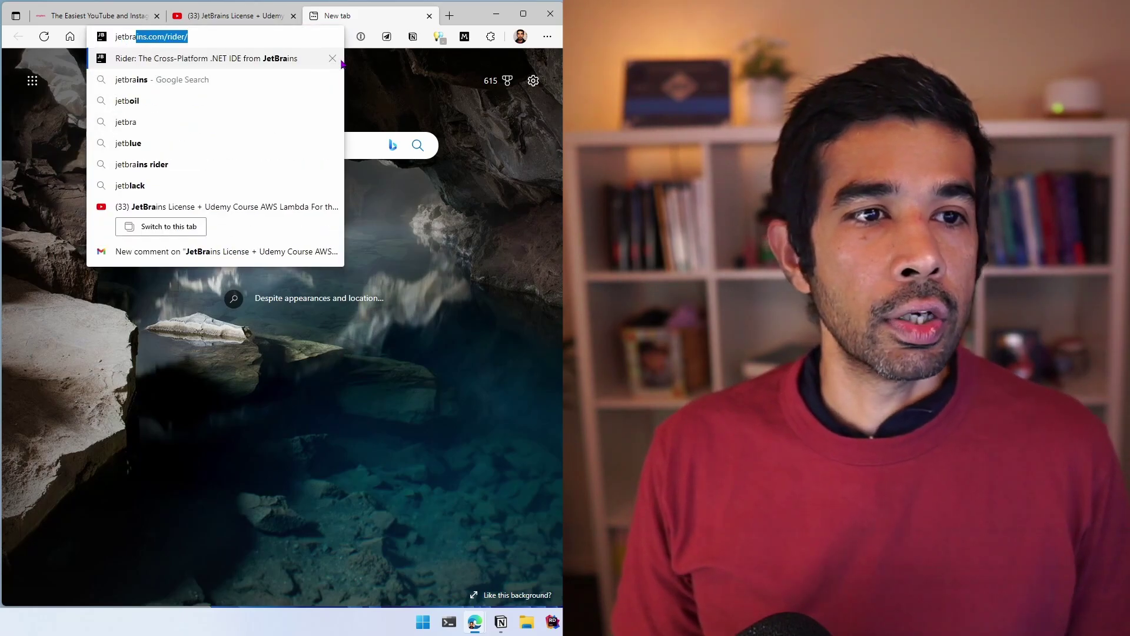
text(in rider eap)
- Search for 'jetbrain rider eap' and open the Rider Early Access Program result
key(Return)
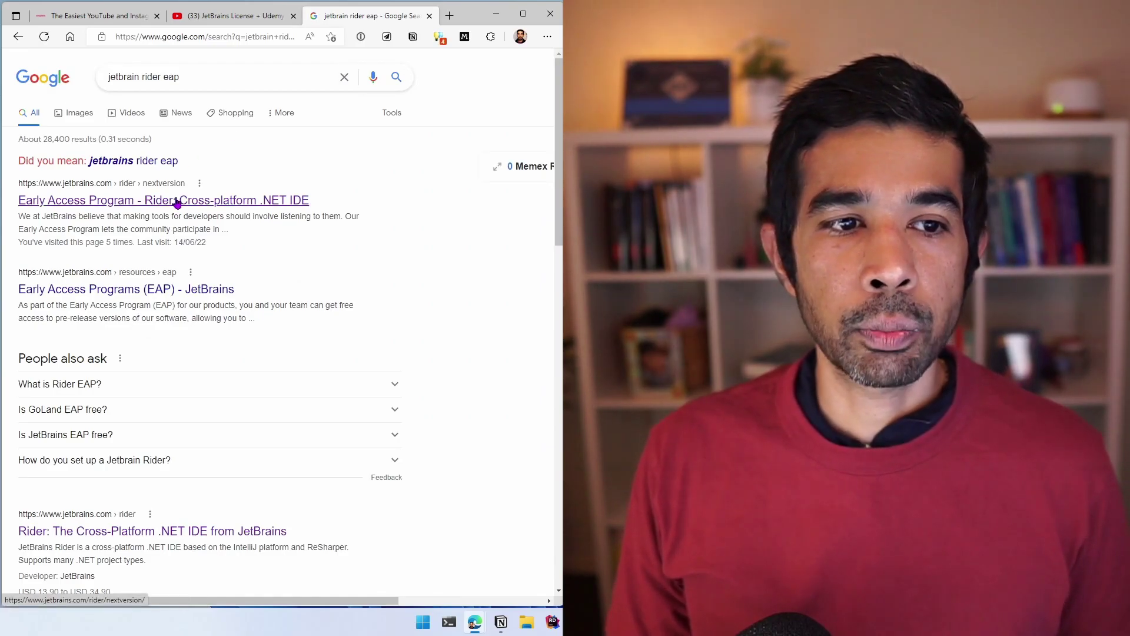
click(206, 202)
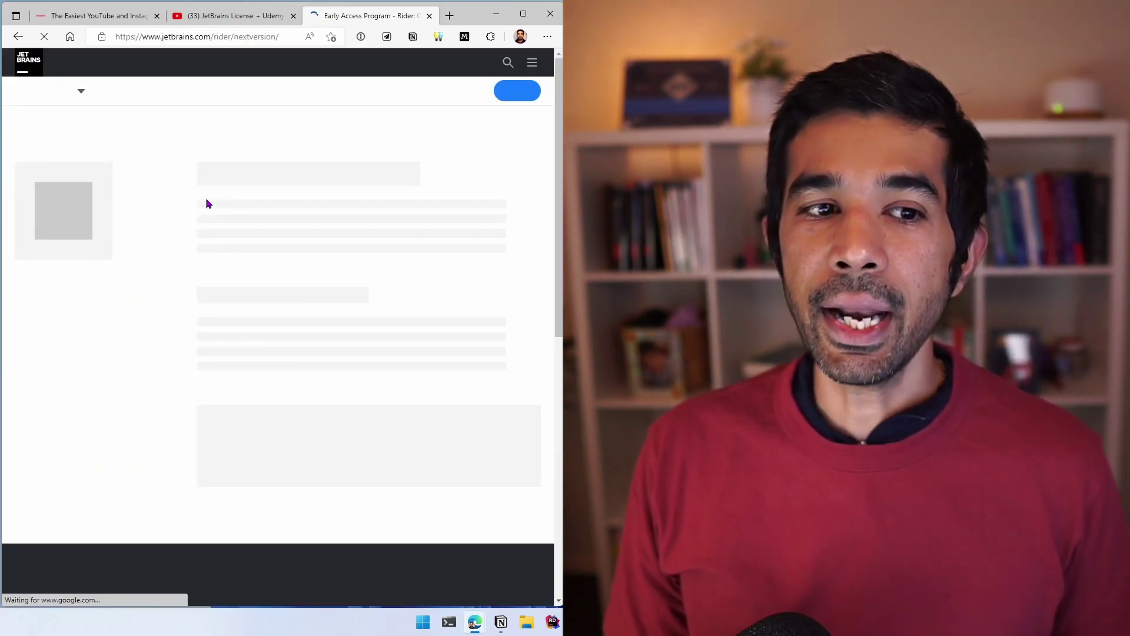
scroll(342, 361, down, 3)
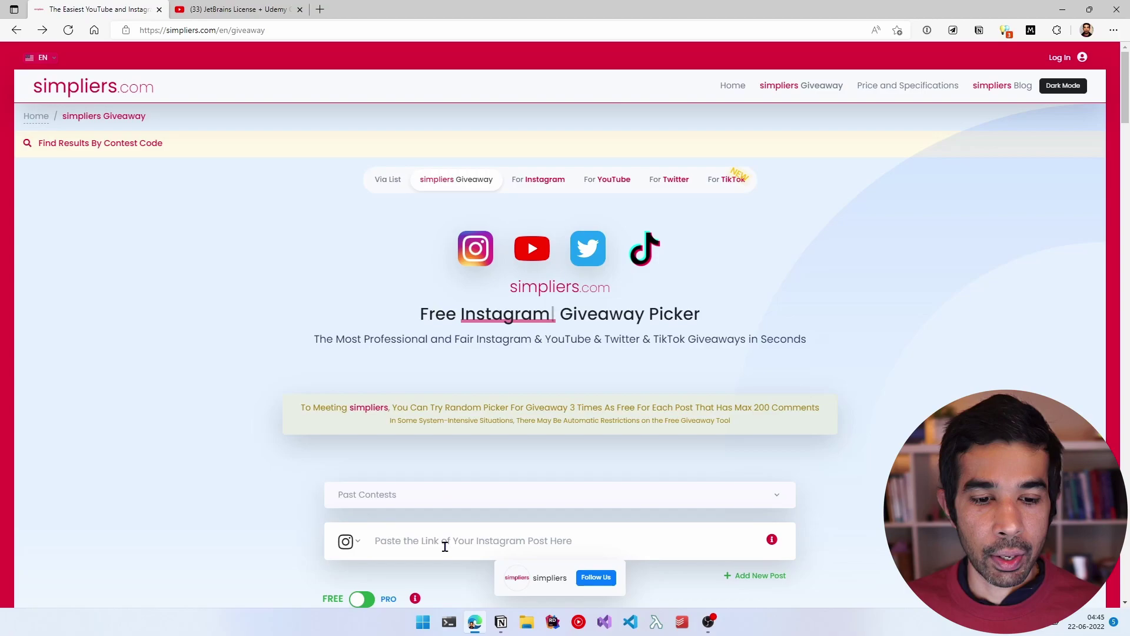
- Choose YouTube as the giveaway platform and paste the video link
click(347, 541)
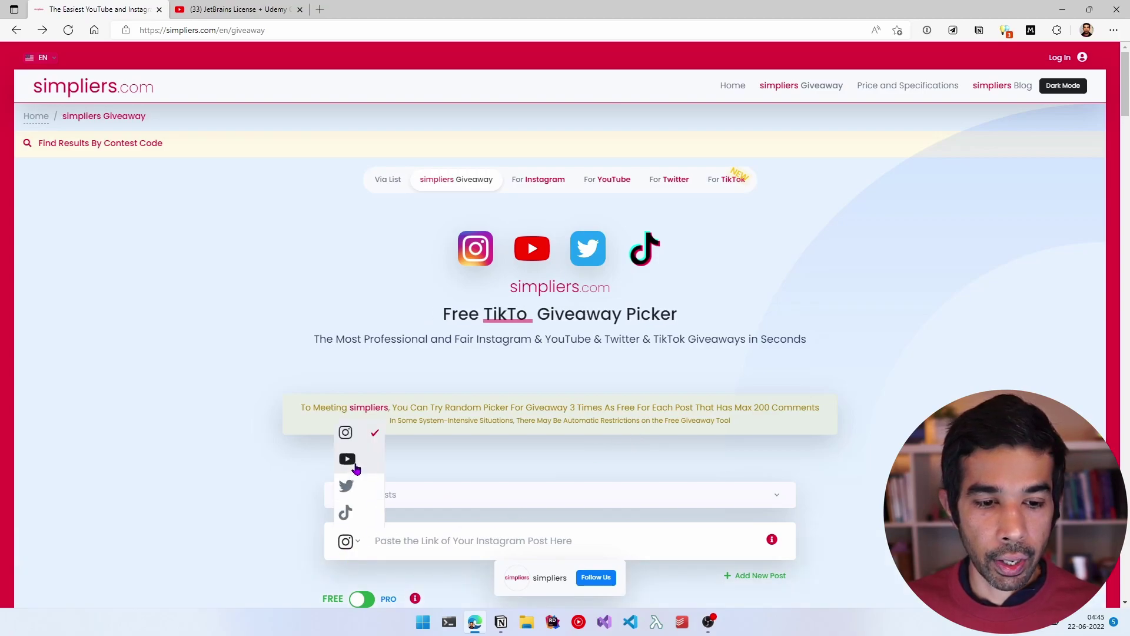
click(348, 457)
click(435, 542)
text(https://www.youtube.com/watch?v=a1AlTK9htUs)
scroll(641, 439, down, 4)
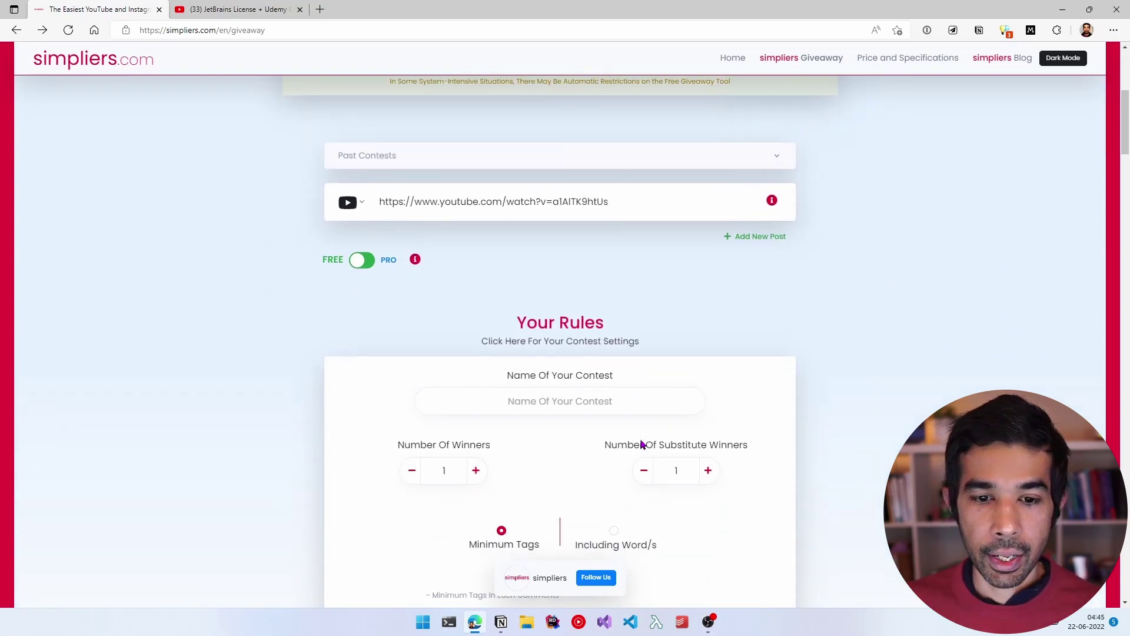
- Name the contest 'Rahul - Rider' with 3 winners, 0 substitutes and unique users only
click(559, 401)
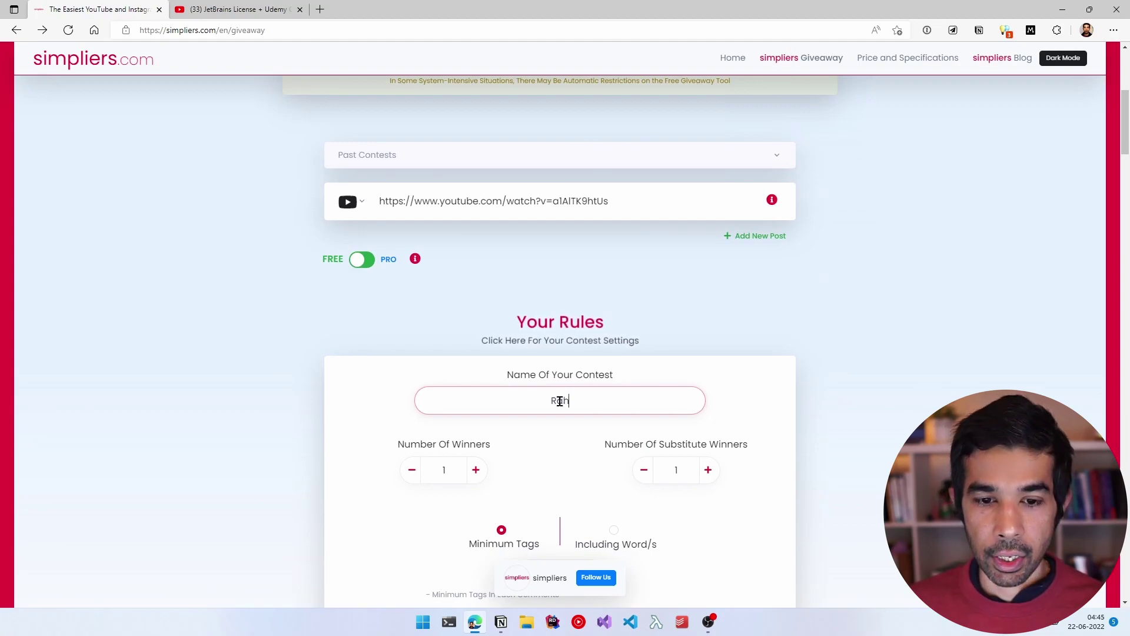
text(Rahul - Rider)
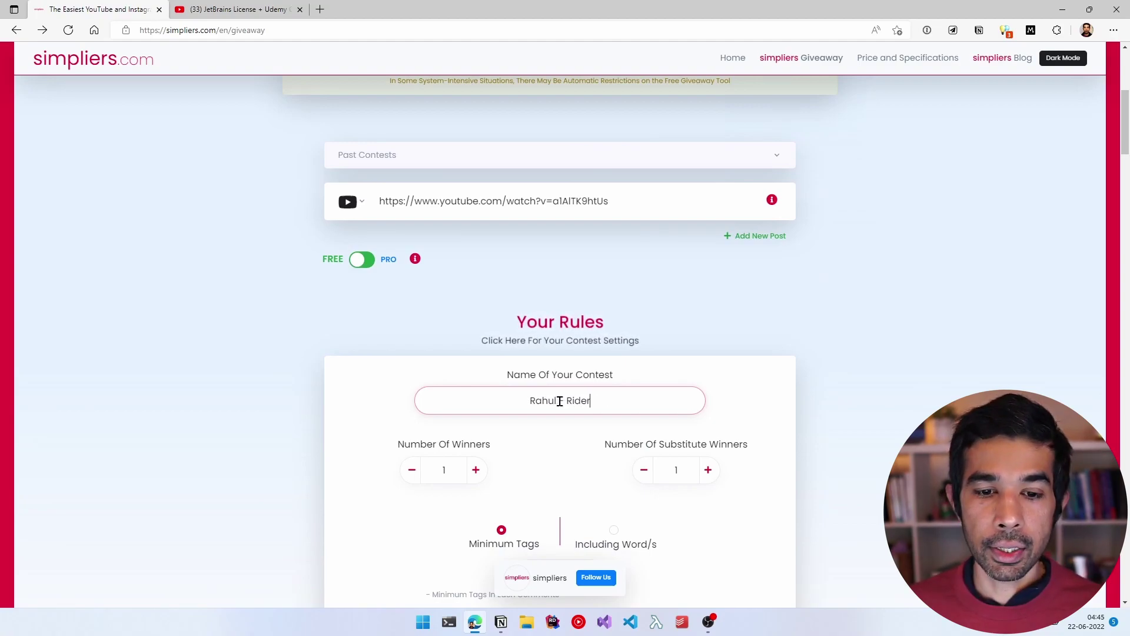
click(475, 470)
click(475, 470)
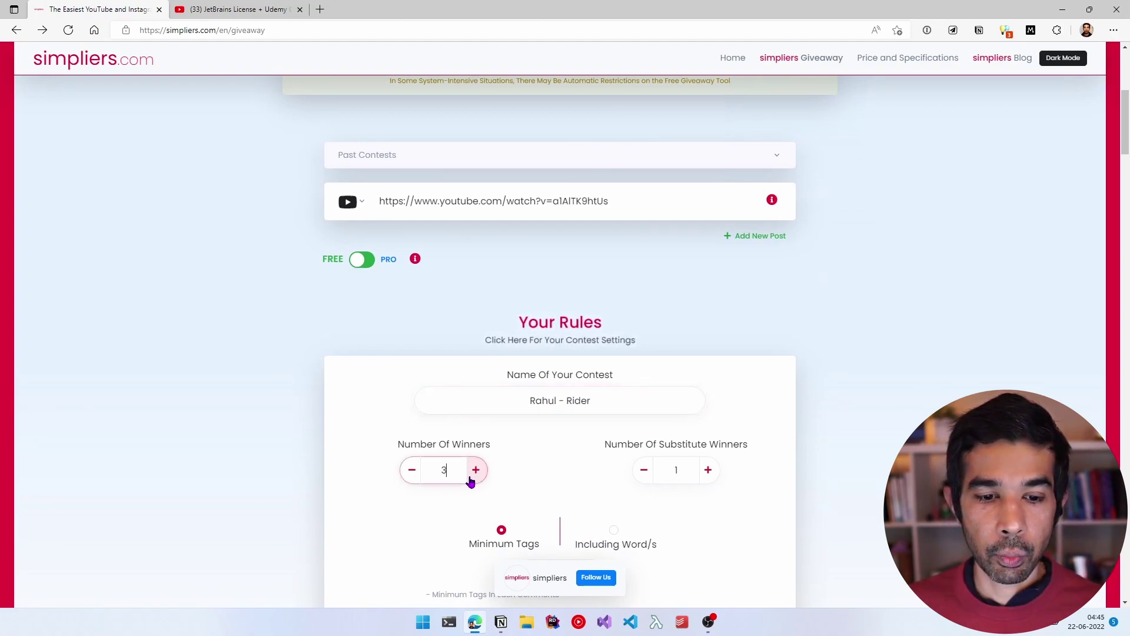
click(644, 470)
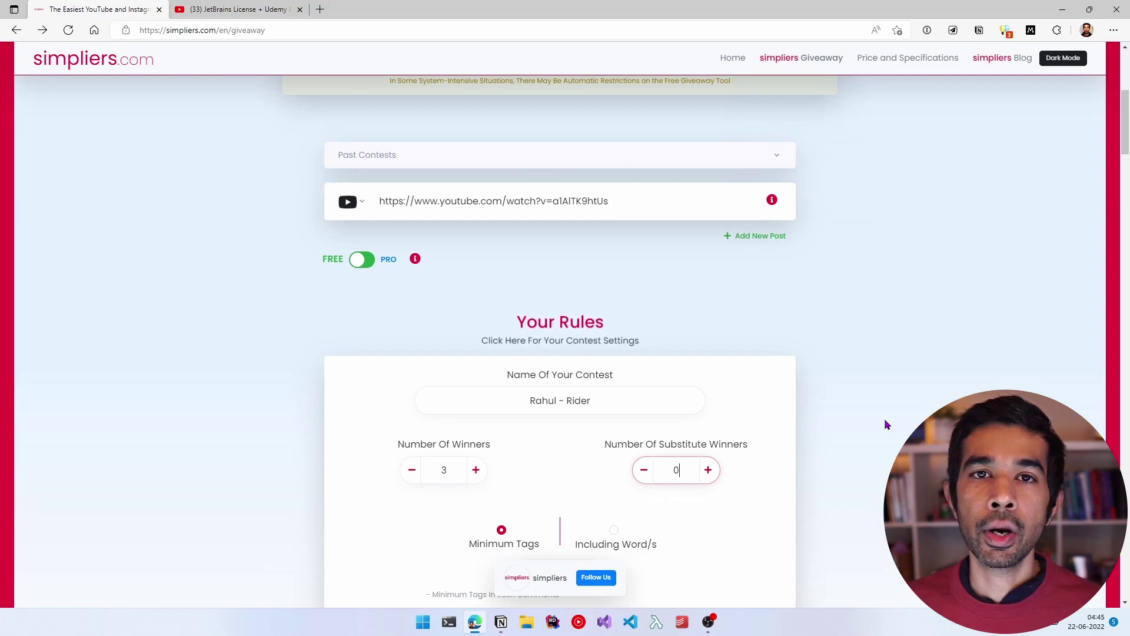
scroll(884, 419, down, 2)
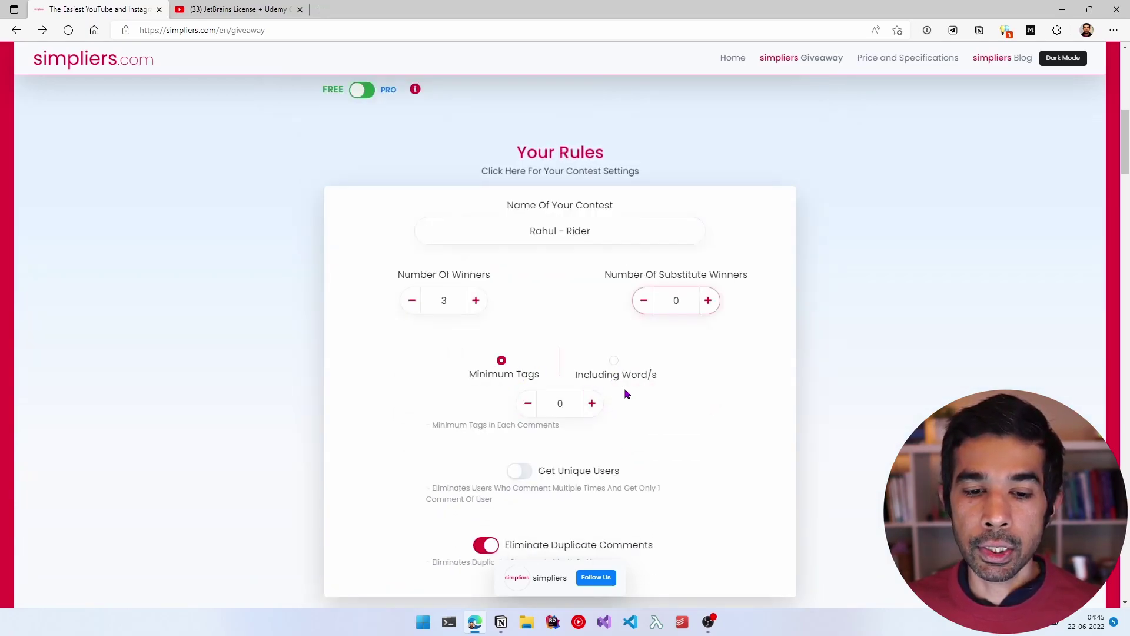
scroll(623, 387, down, 1)
click(521, 386)
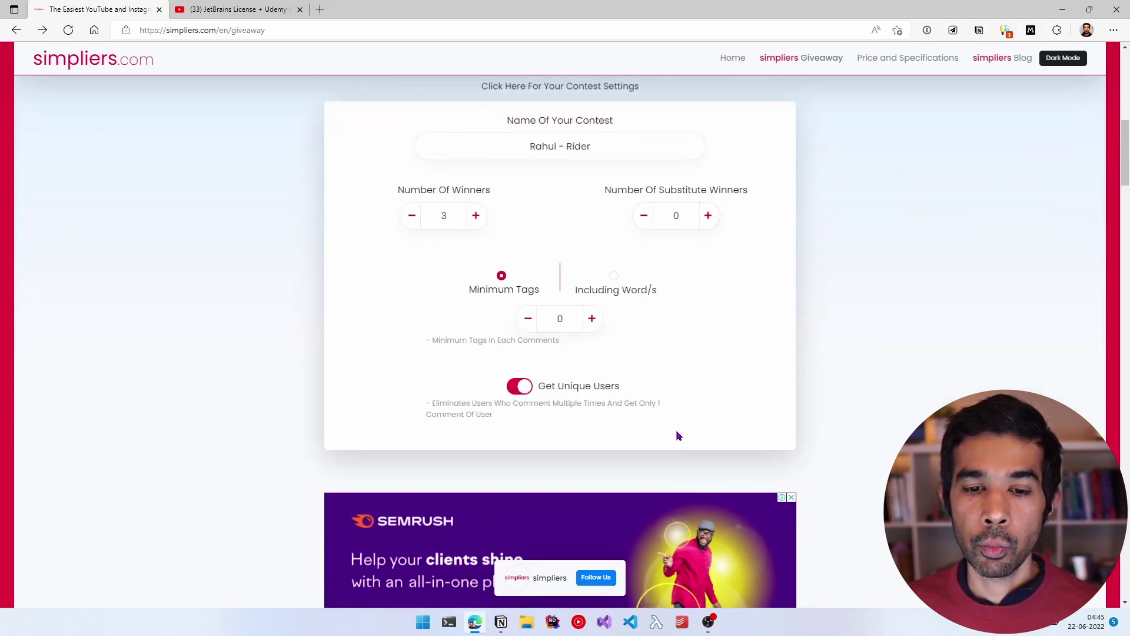
scroll(678, 435, down, 3)
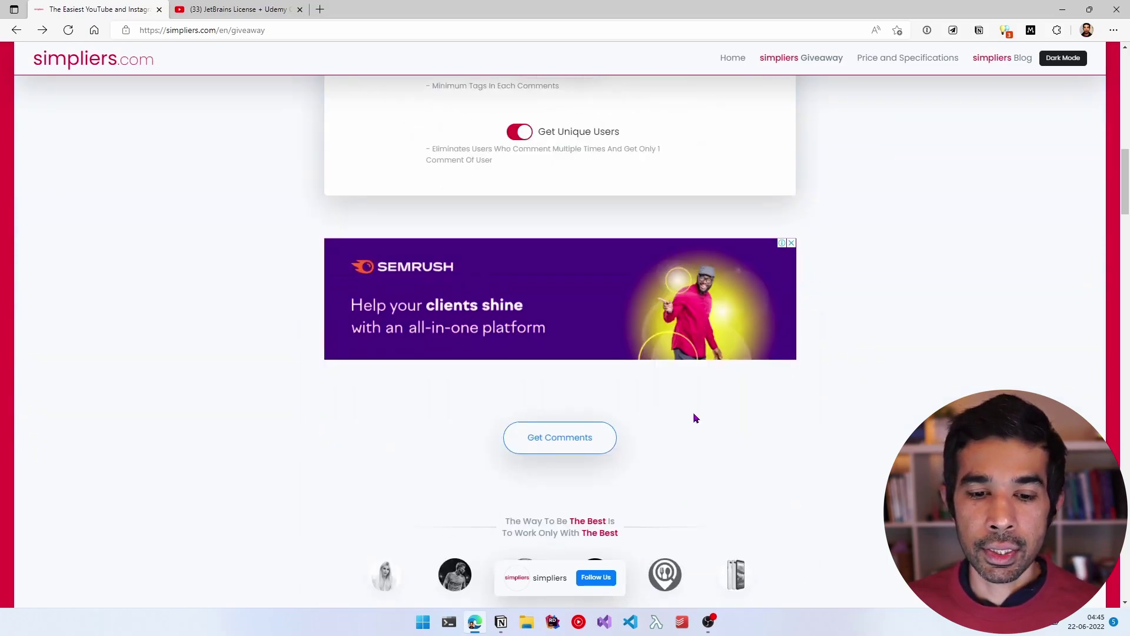
- Fetch the video's comments, check them on YouTube, and return to Simpliers
click(537, 434)
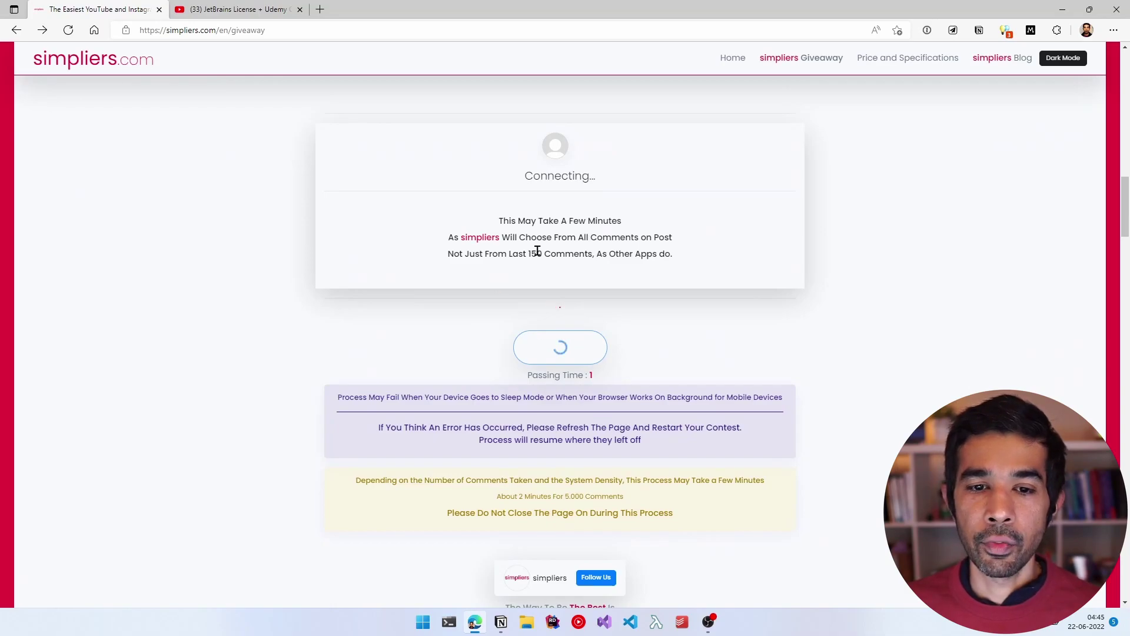
click(247, 9)
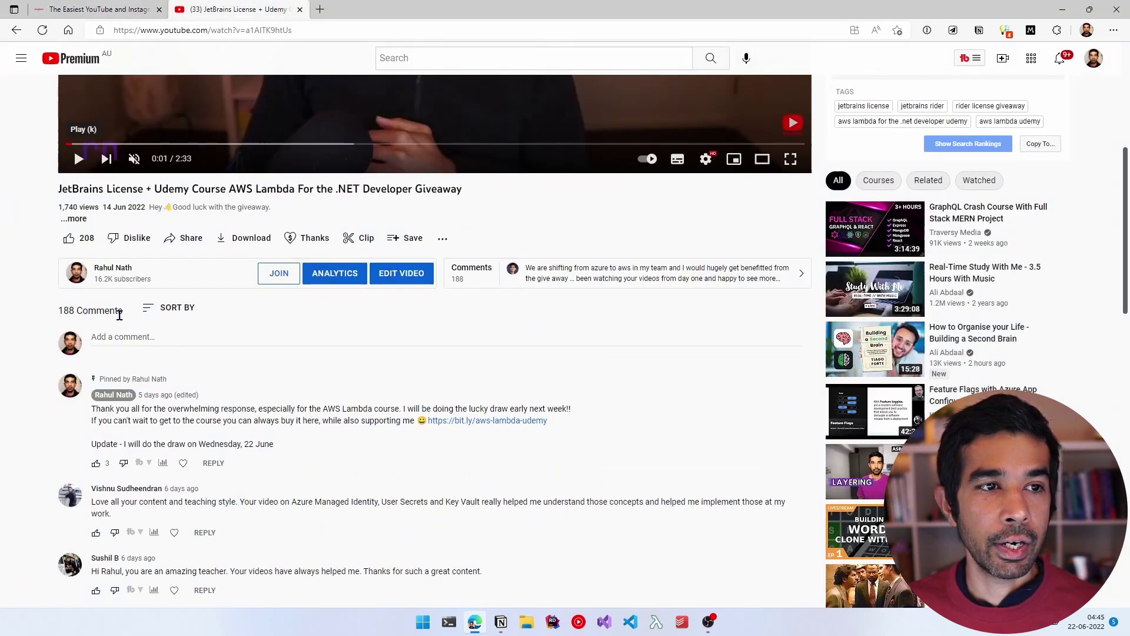
click(111, 6)
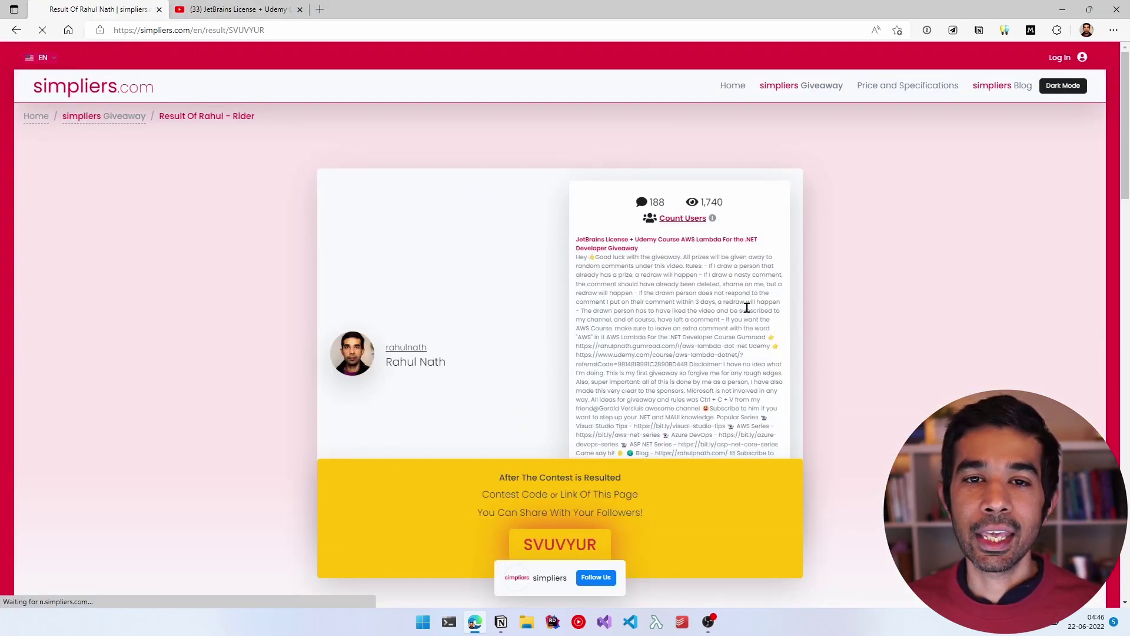
scroll(746, 308, down, 3)
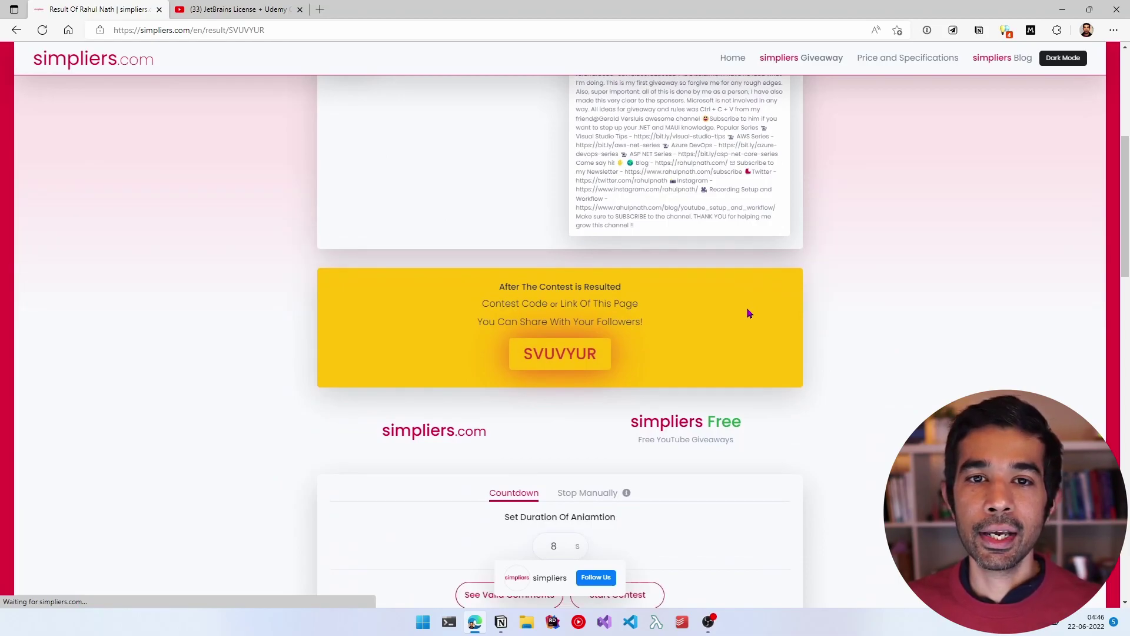
scroll(746, 311, down, 2)
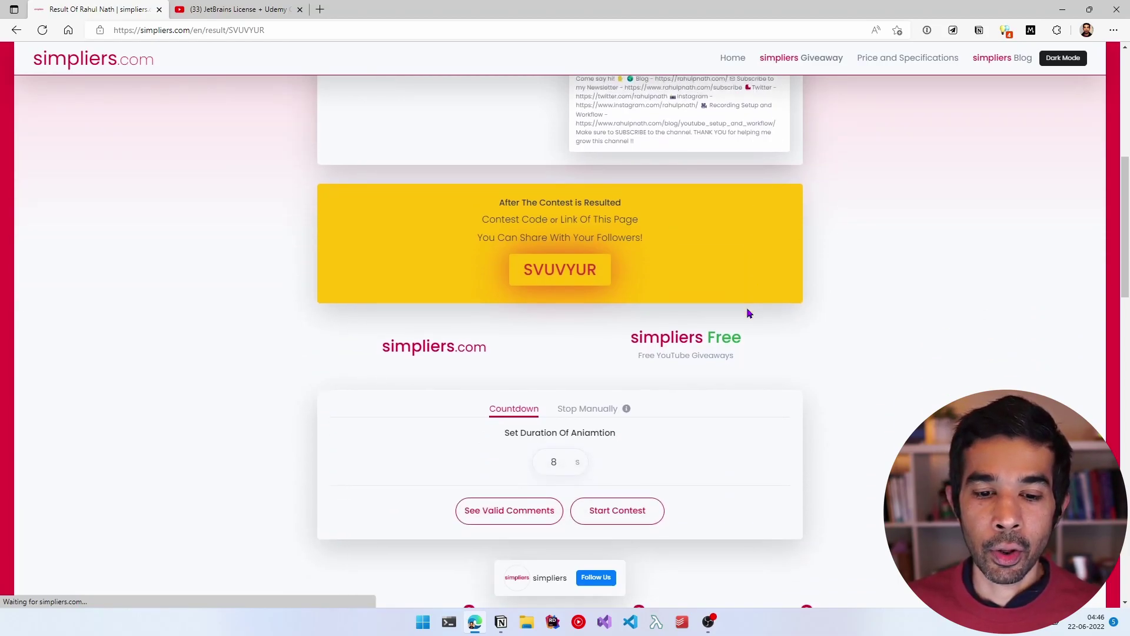
- Run the Rider contest countdown to draw the three winners
click(635, 429)
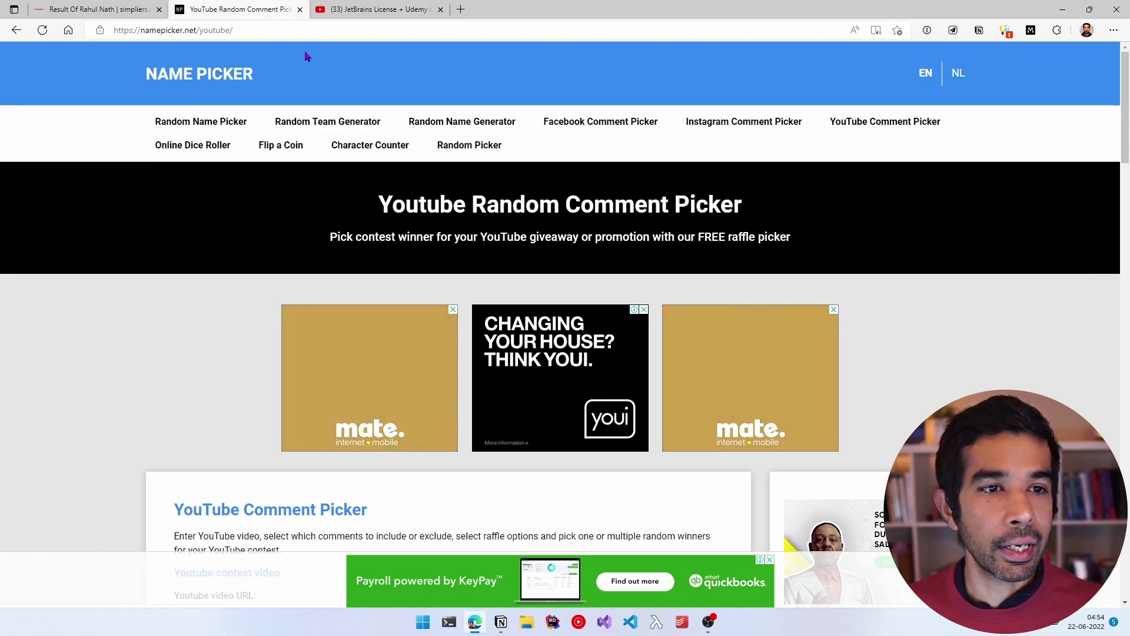
scroll(334, 270, down, 3)
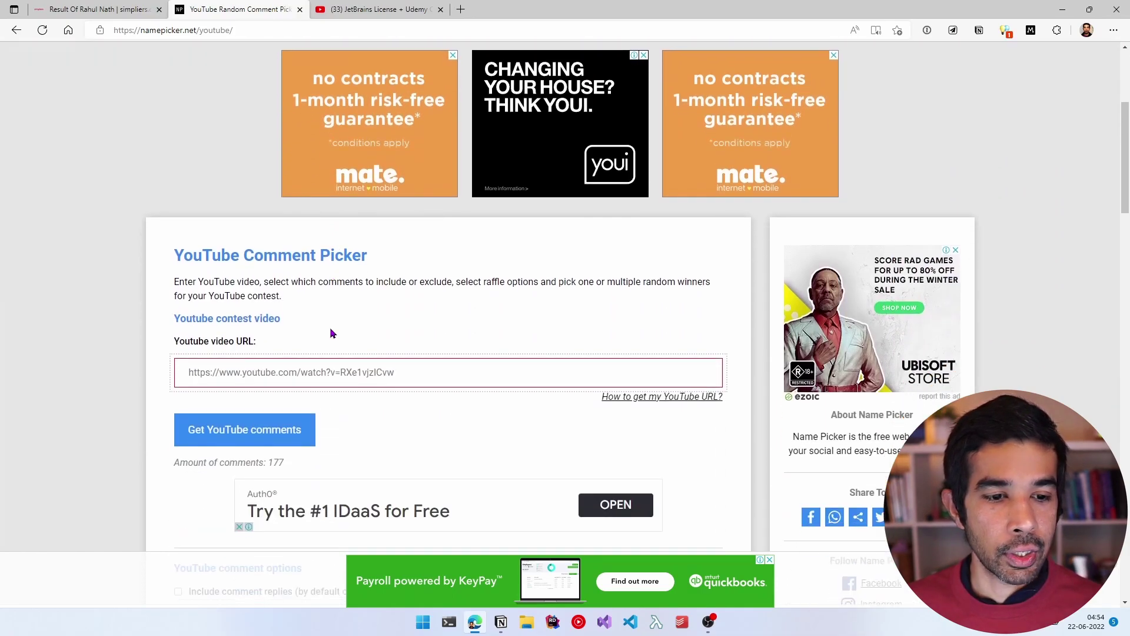
- Paste the giveaway video link into Name Picker and fetch its 177 comments
click(311, 372)
text(https://www.youtube.com/watch?v=a1AITK9htUs)
scroll(458, 374, down, 2)
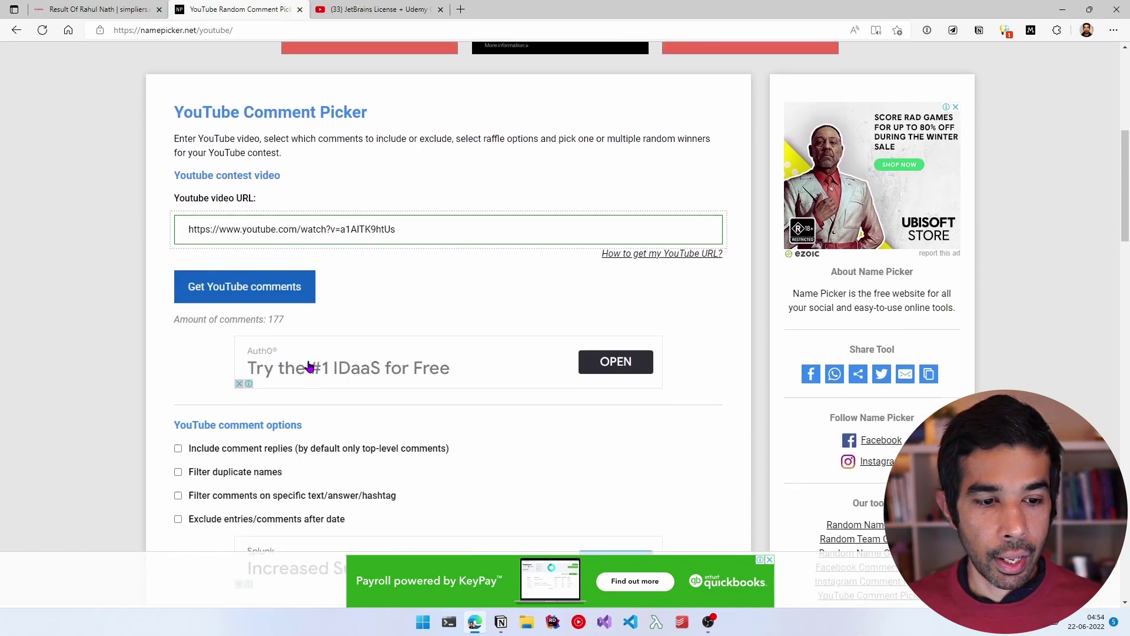
click(273, 249)
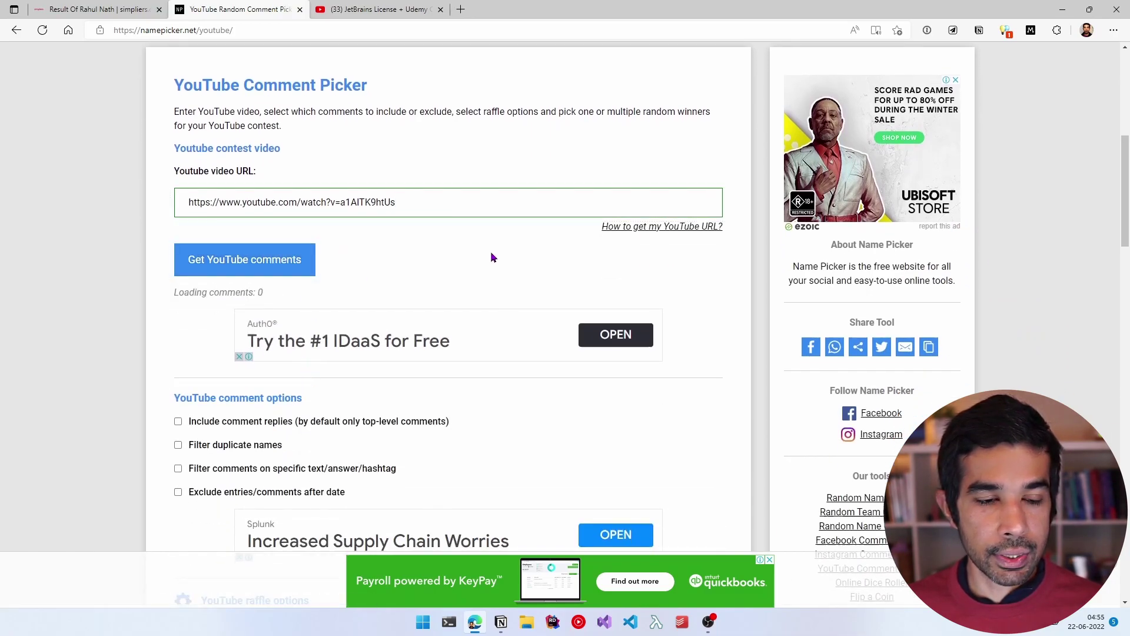
scroll(300, 363, down, 1)
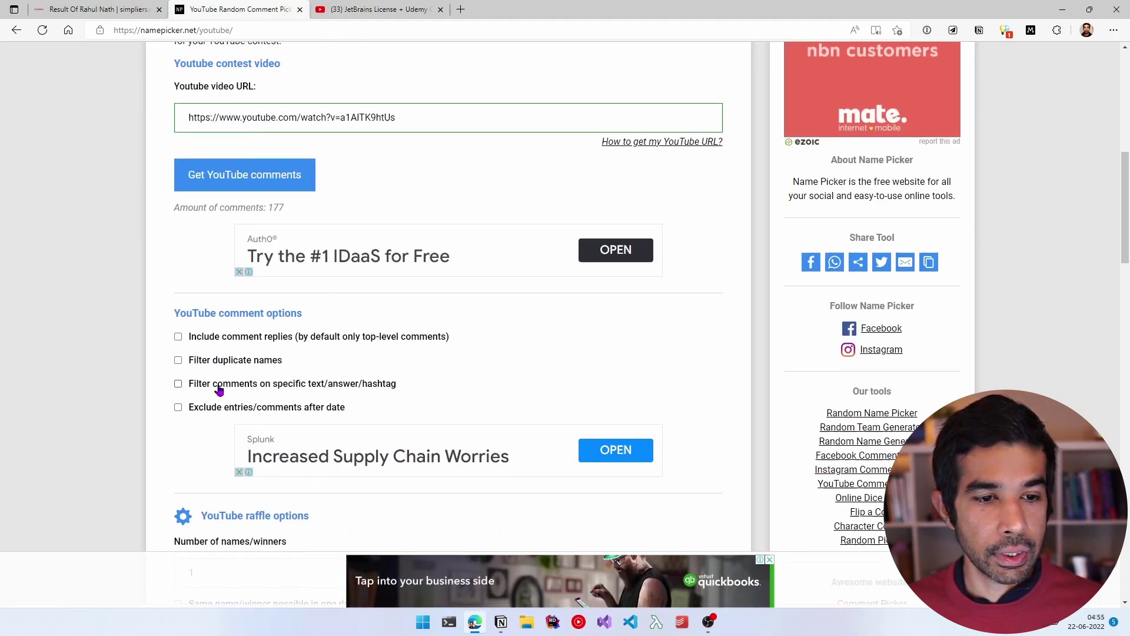
- Keep only comments containing 'AWS' and set the raffle to 10 winners
click(289, 385)
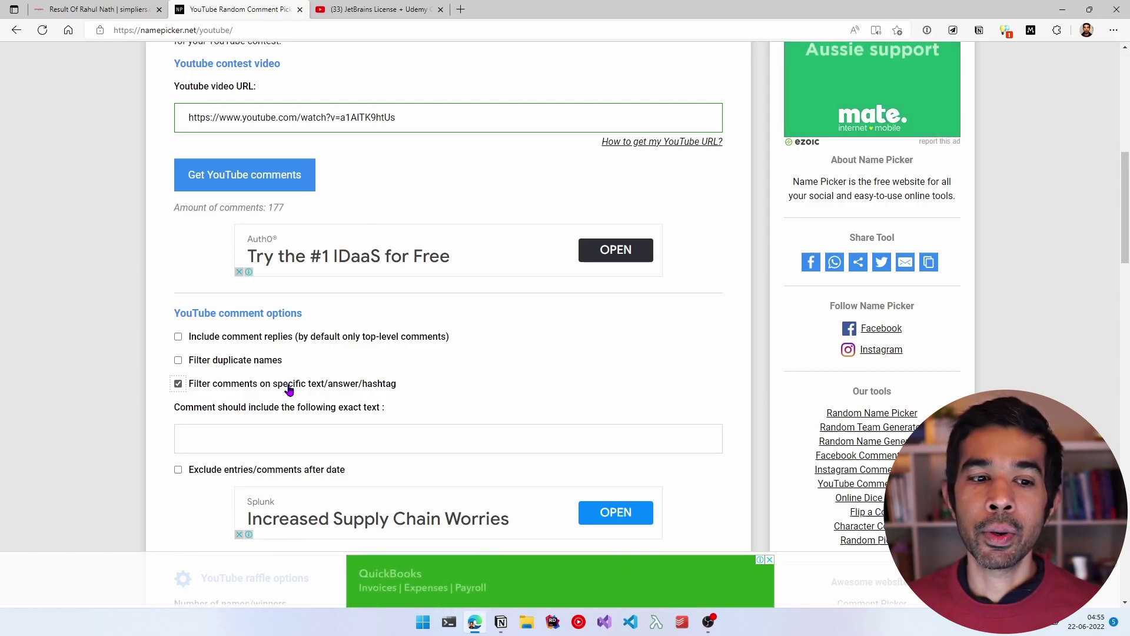
click(262, 446)
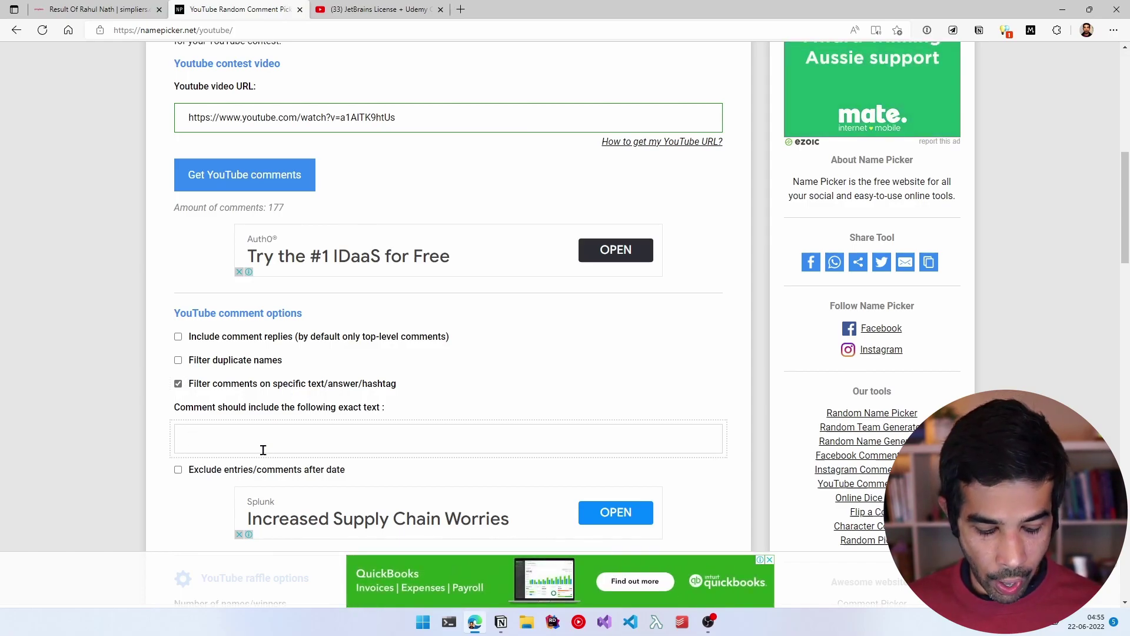
text(AWS)
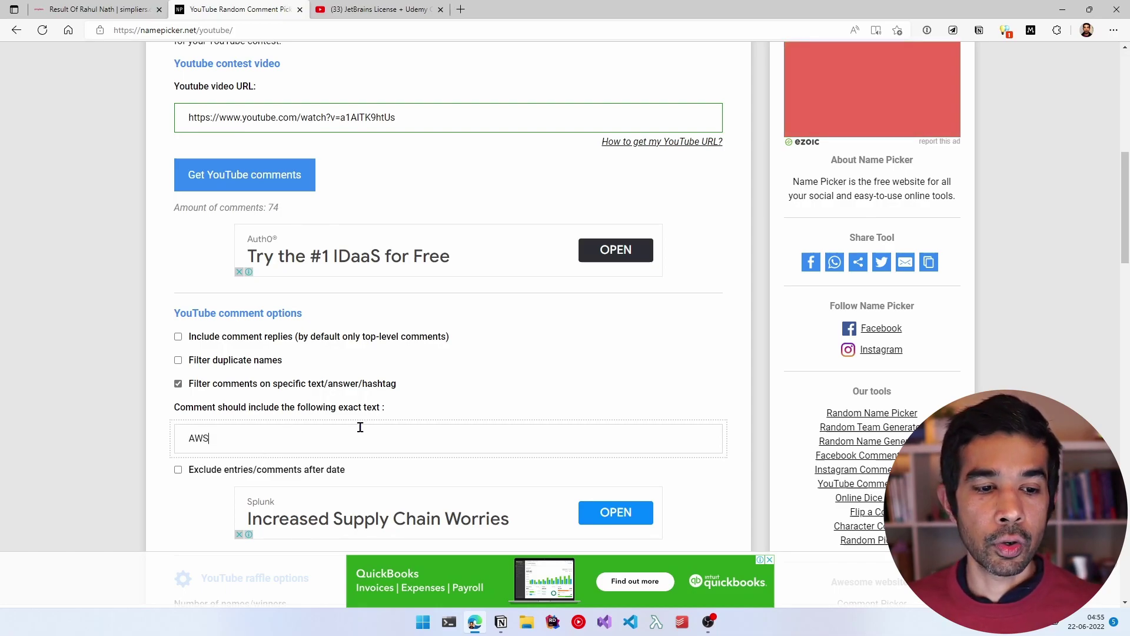
scroll(357, 425, down, 3)
click(252, 381)
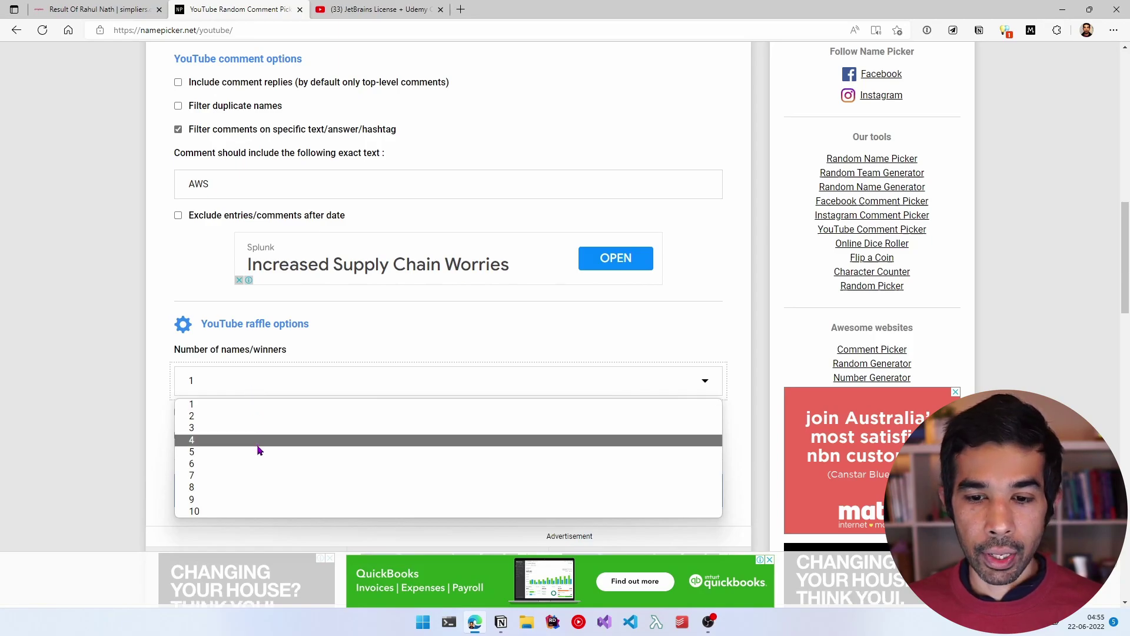
click(230, 512)
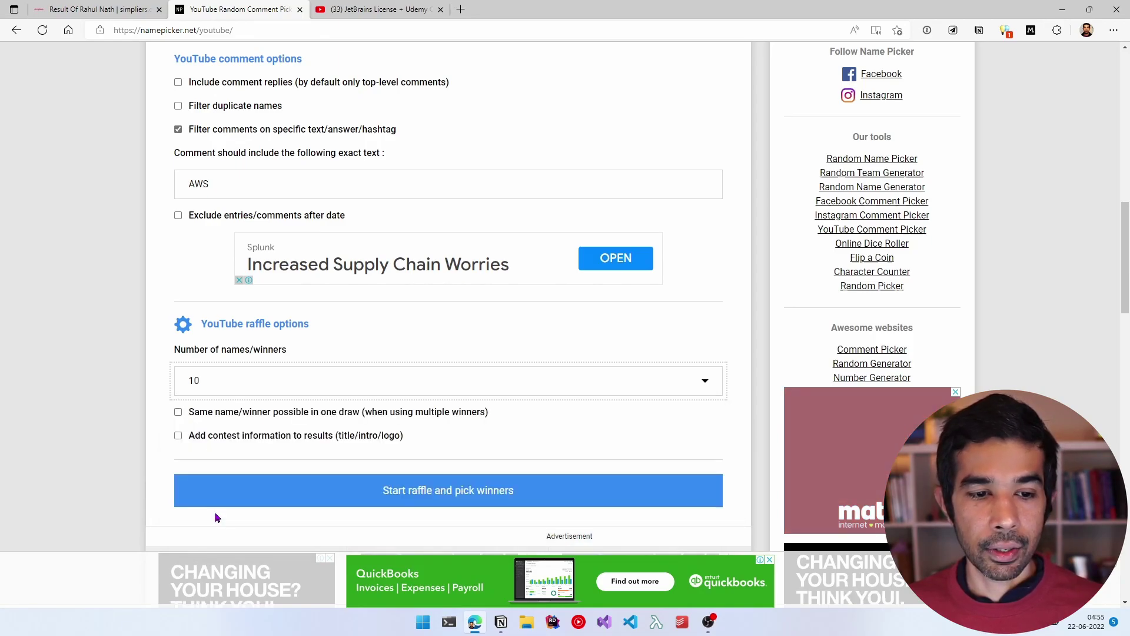
scroll(433, 376, down, 2)
scroll(434, 377, down, 4)
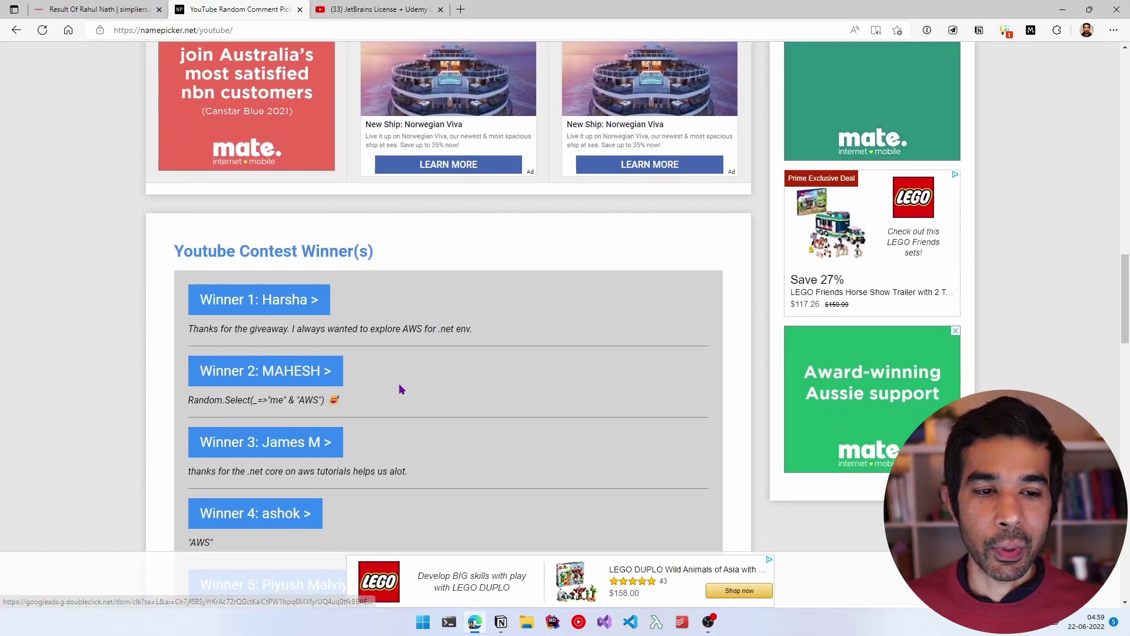
scroll(412, 358, down, 1)
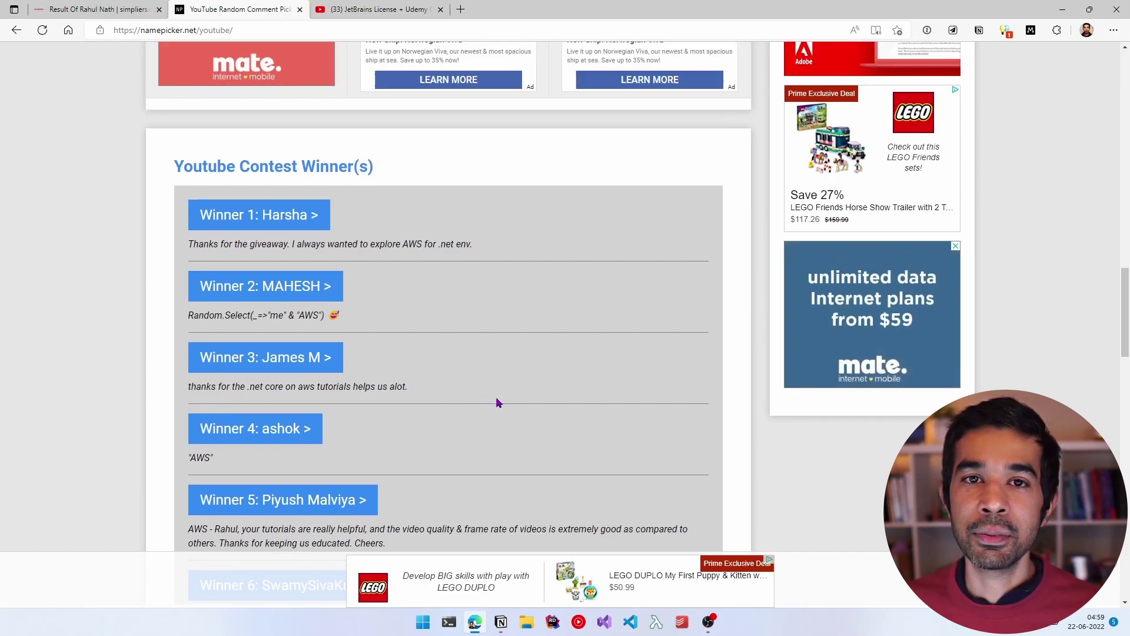
scroll(496, 402, down, 1)
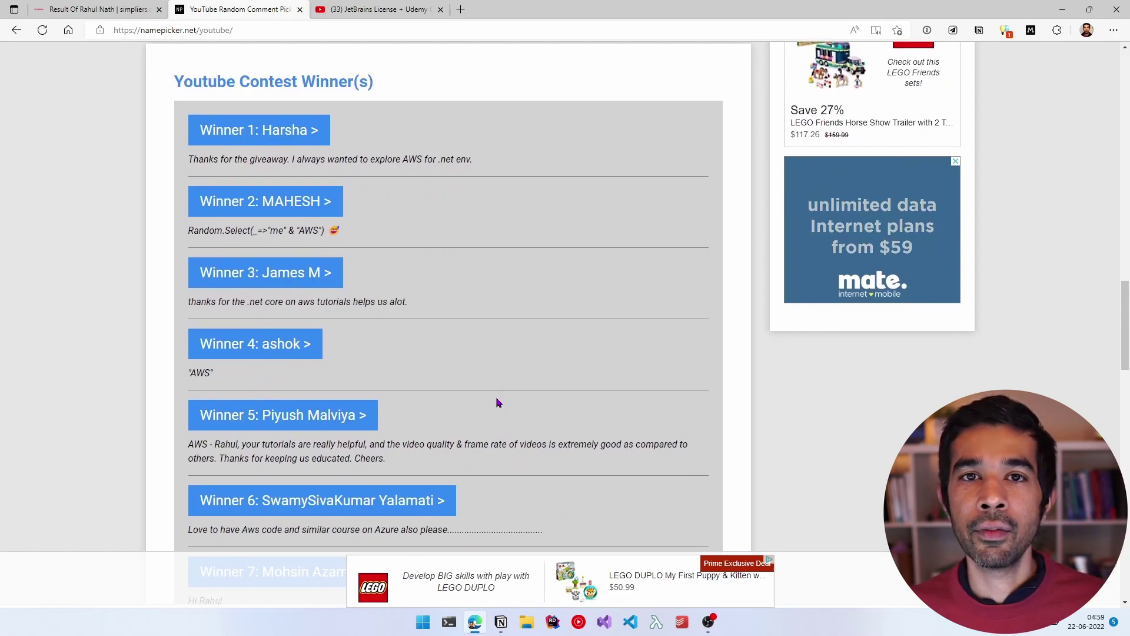
scroll(468, 335, down, 1)
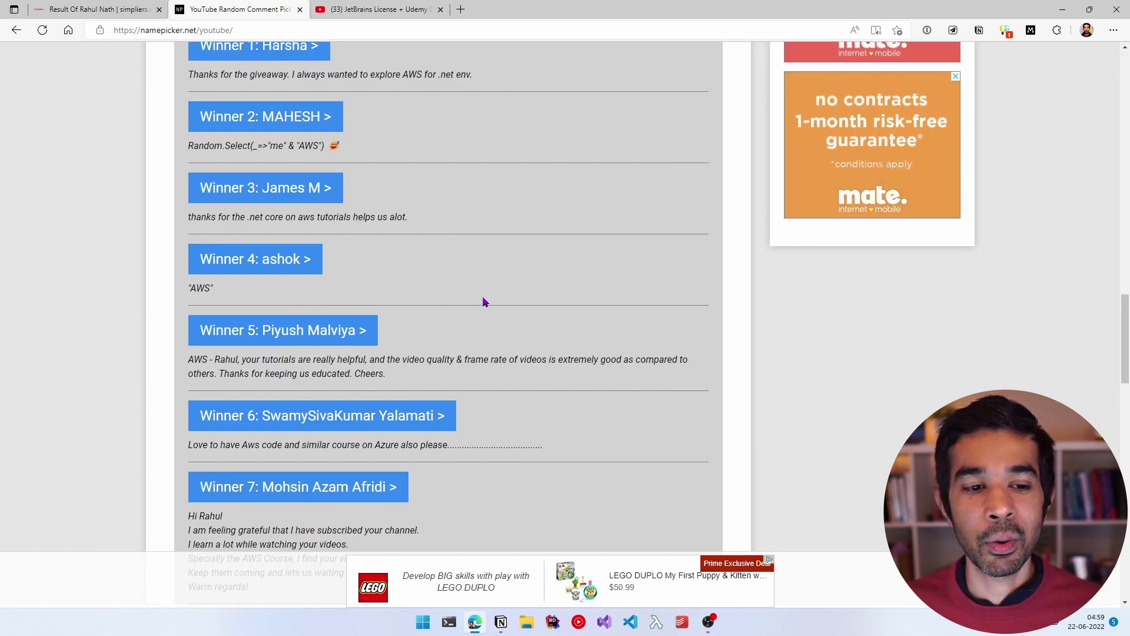
scroll(482, 296, down, 1)
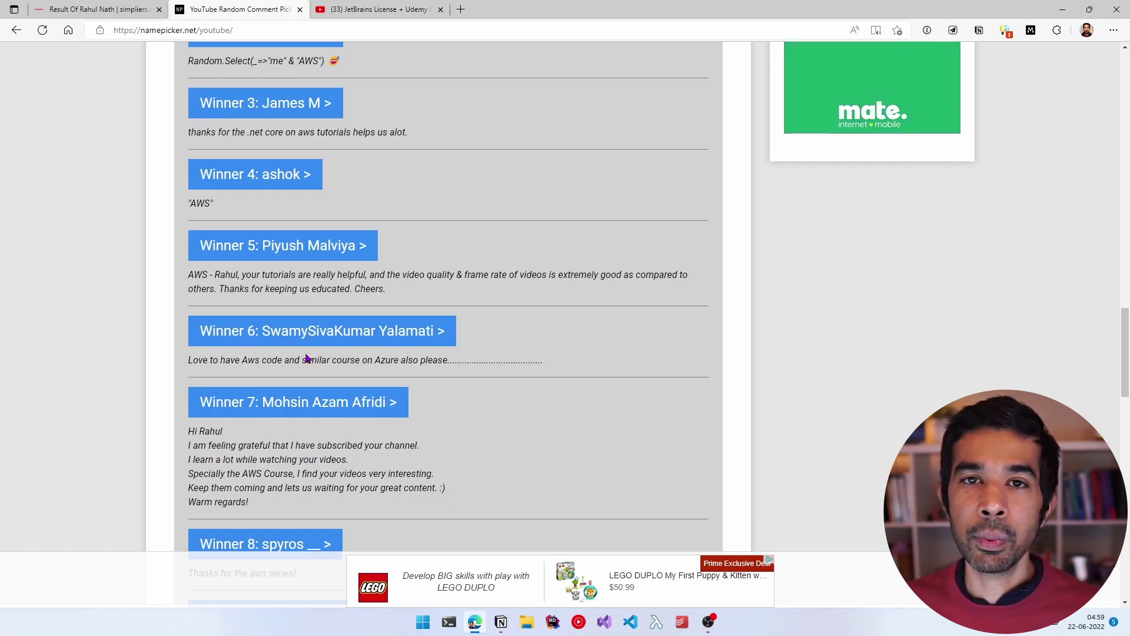
scroll(361, 356, down, 1)
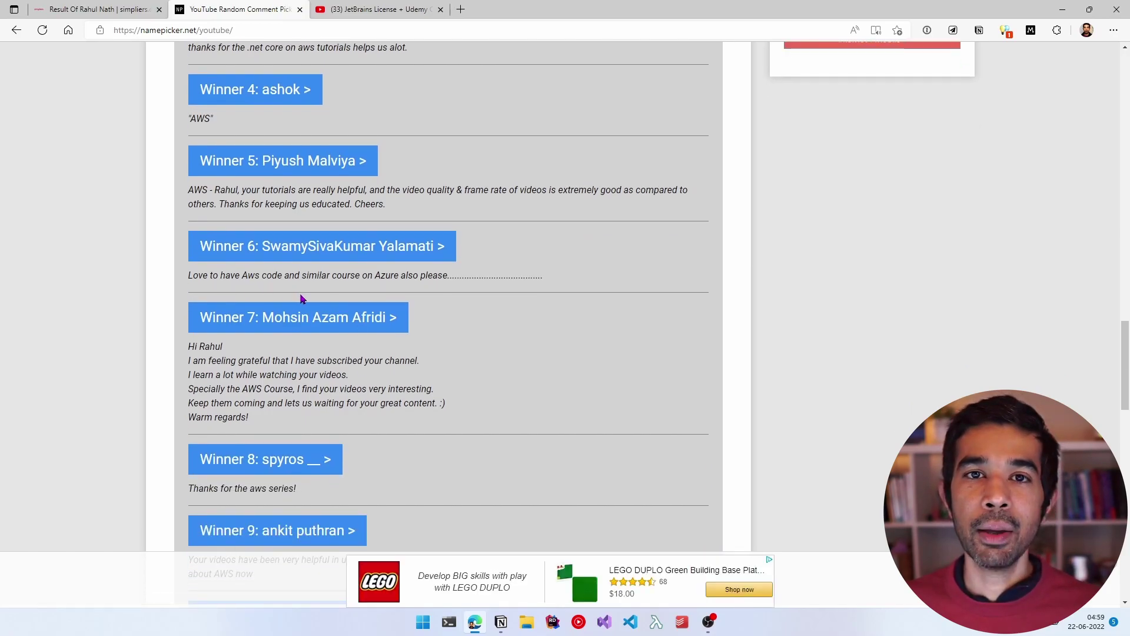
scroll(368, 276, down, 1)
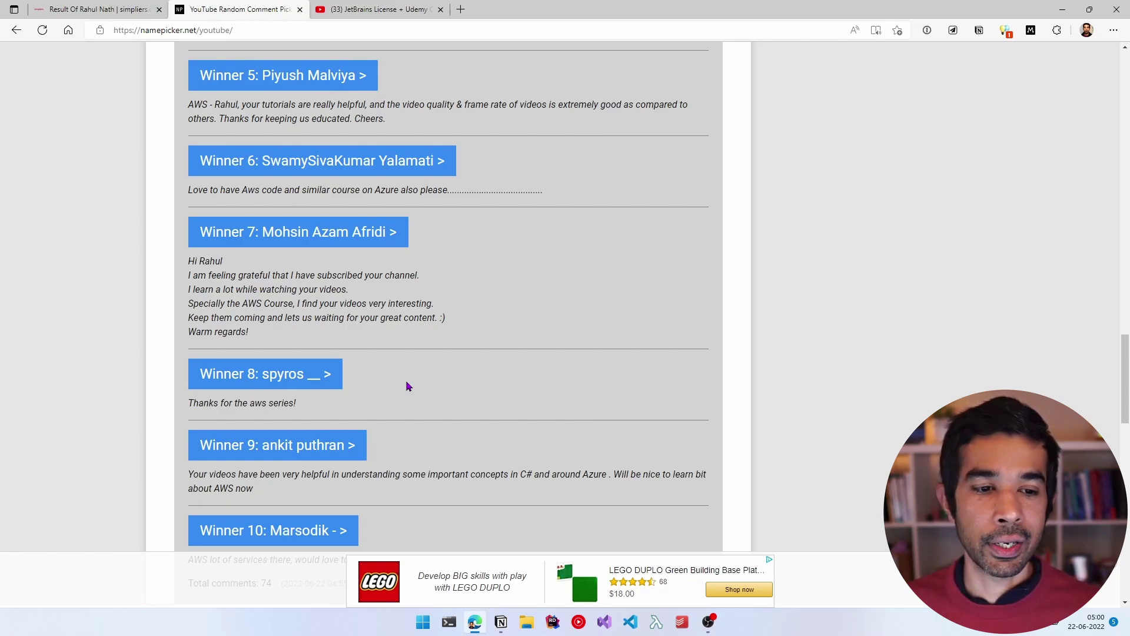
scroll(381, 354, down, 1)
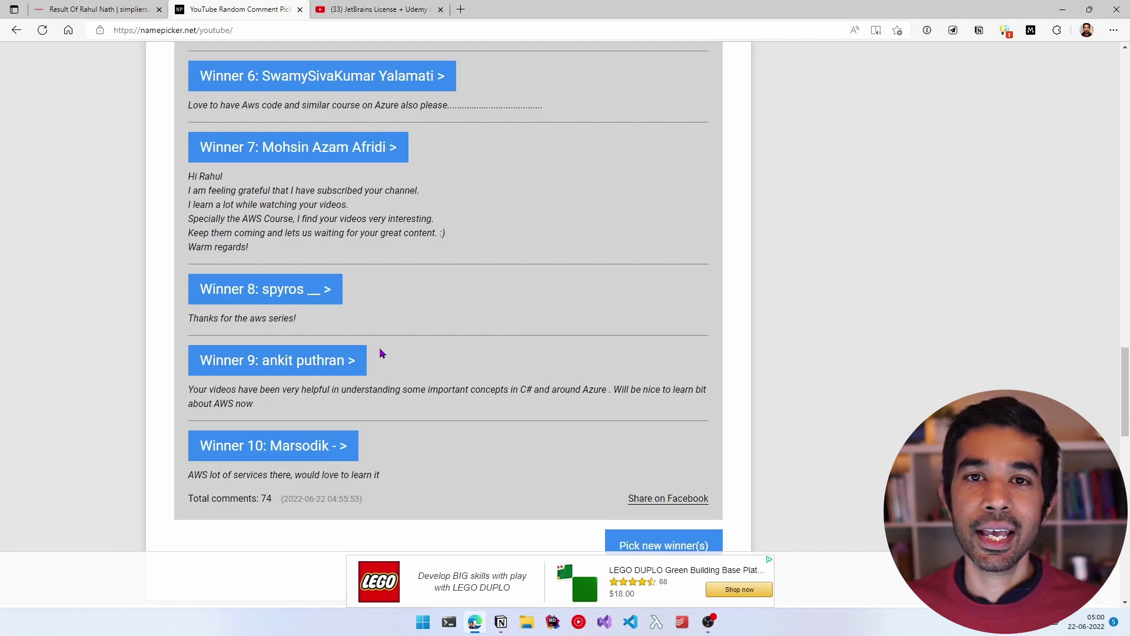
scroll(393, 384, down, 1)
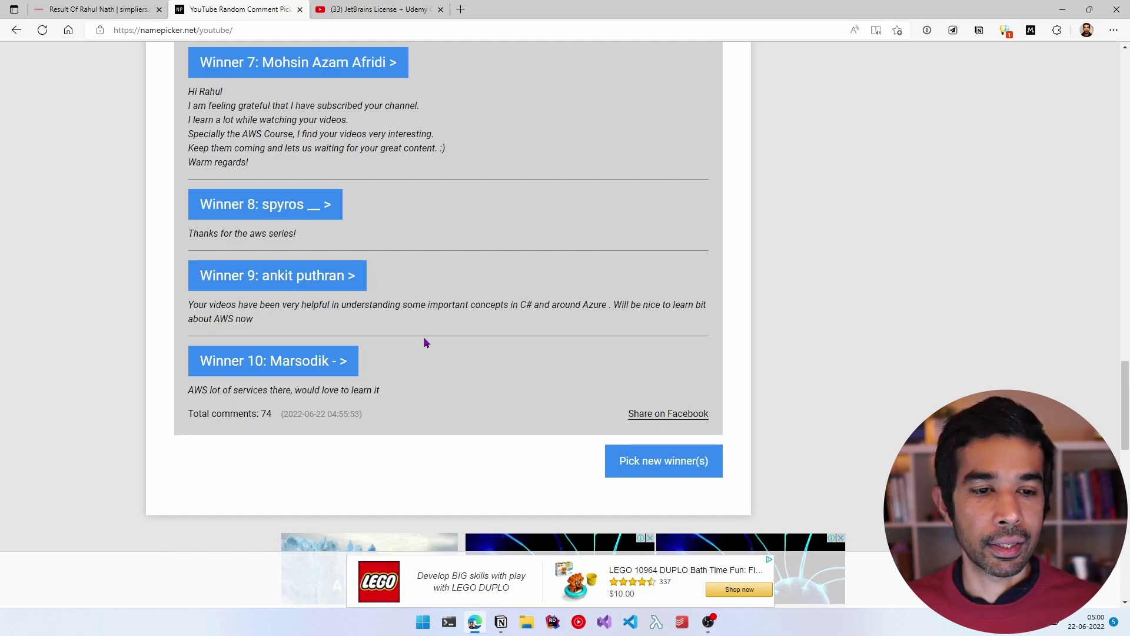
scroll(423, 336, down, 1)
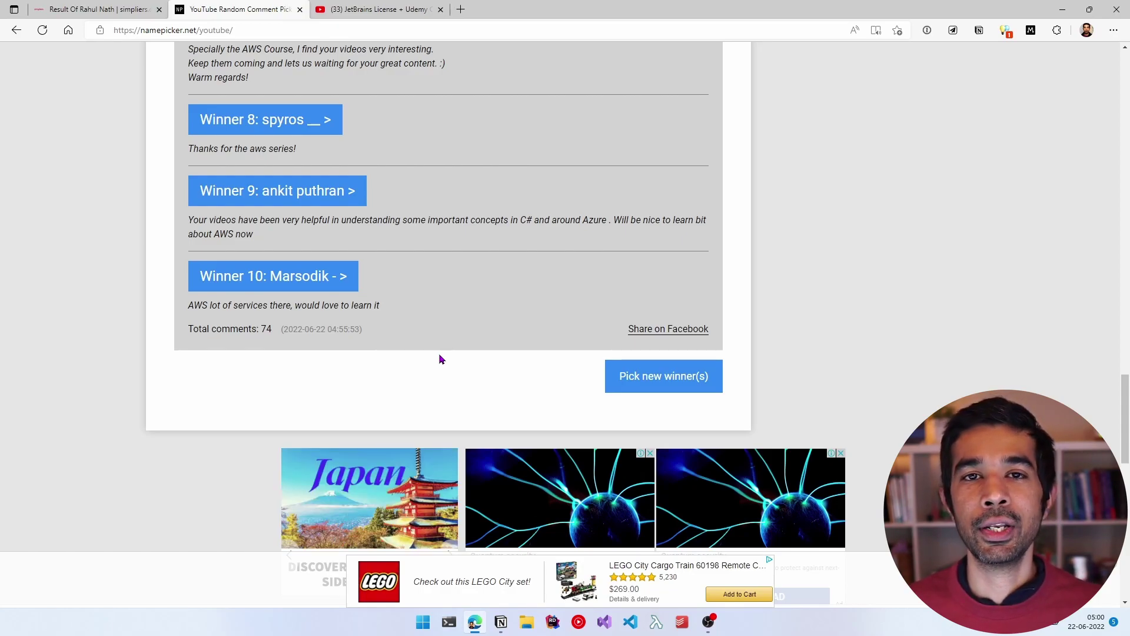
scroll(344, 468, up, 2)
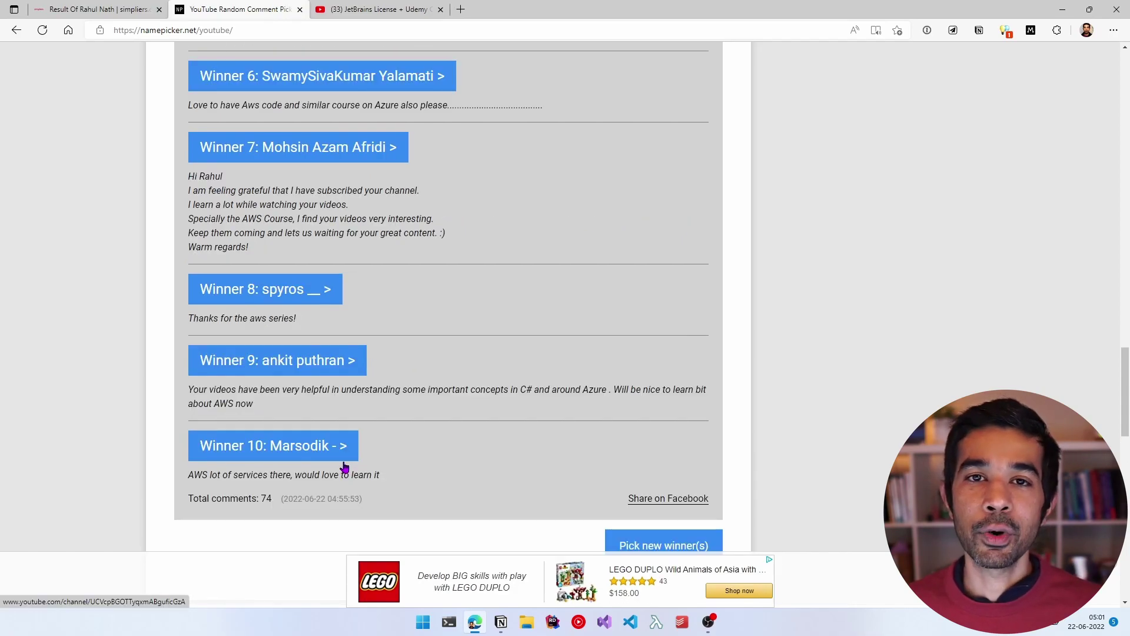